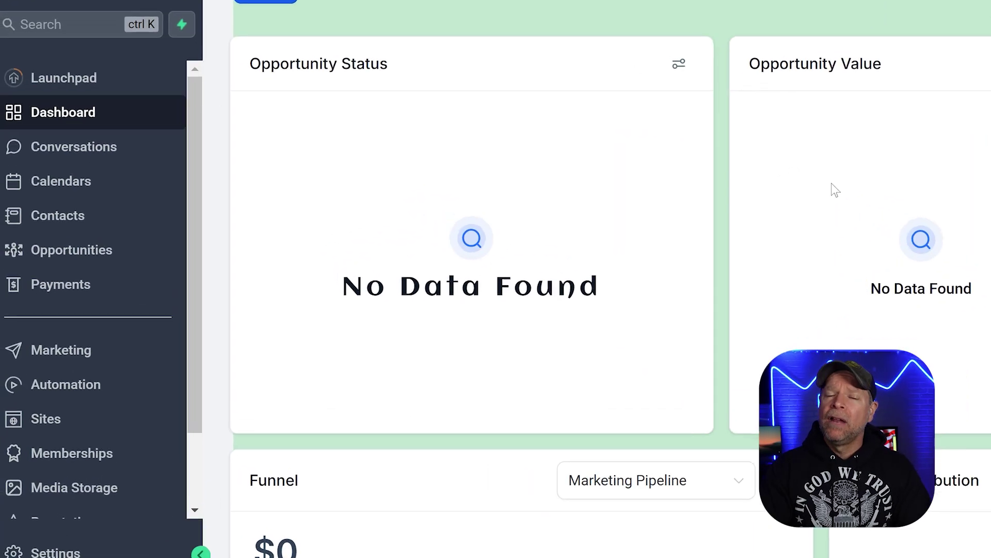
Step: Go to Sites, then start a new funnel from the Funnels list
{"action": "left_click", "coordinate": [66, 422]}
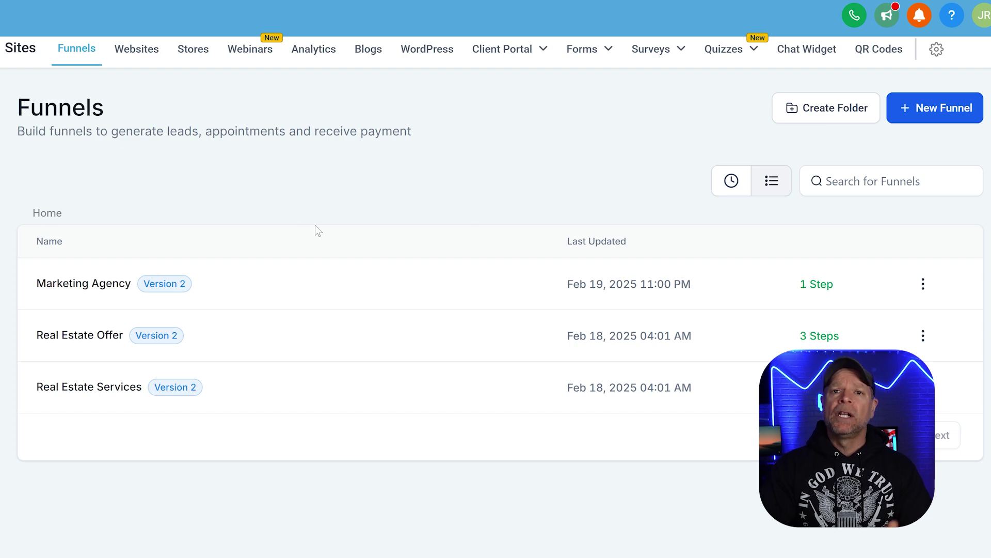
{"action": "left_click", "coordinate": [952, 119]}
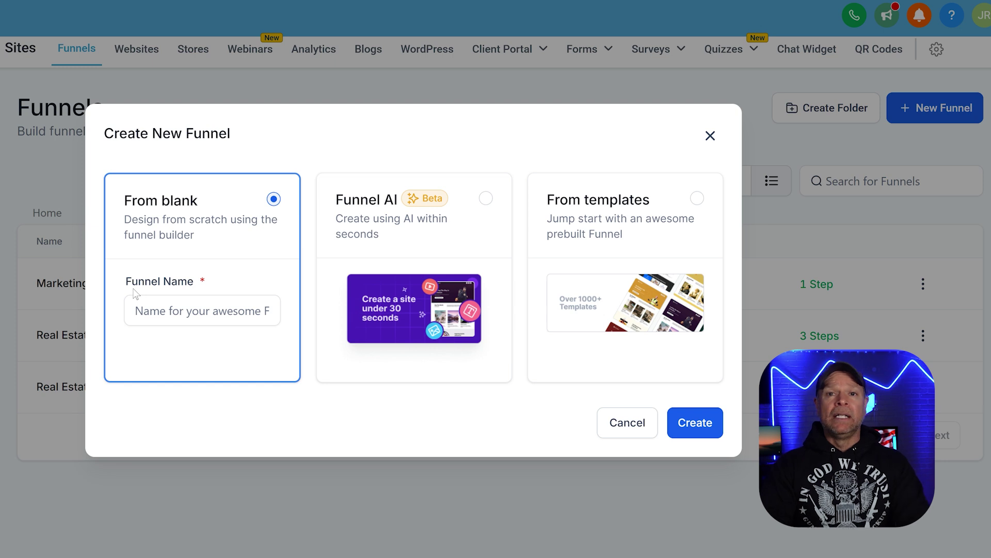
Step: Choose the Funnel AI card under From templates and continue to its setup questions
{"action": "left_click", "coordinate": [591, 242]}
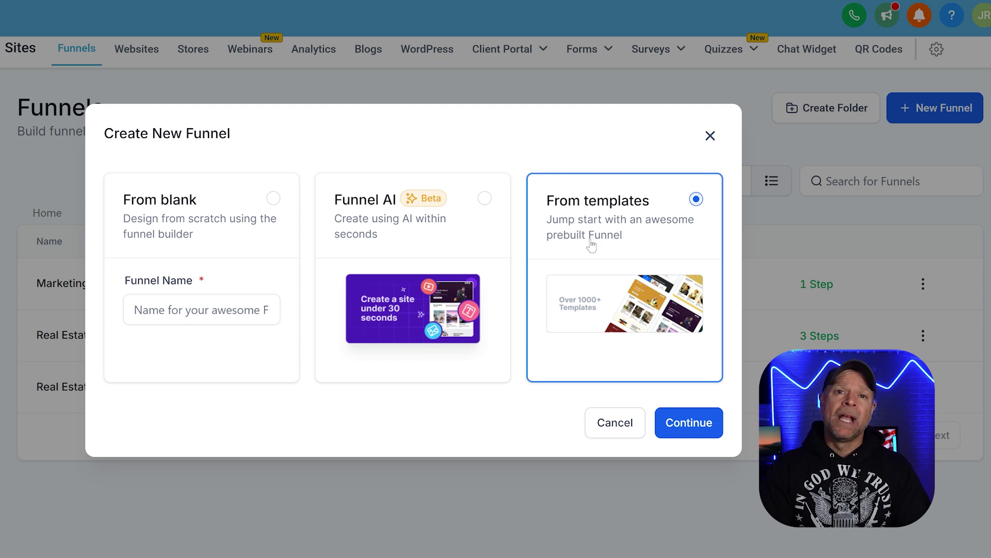
{"action": "left_click", "coordinate": [387, 249]}
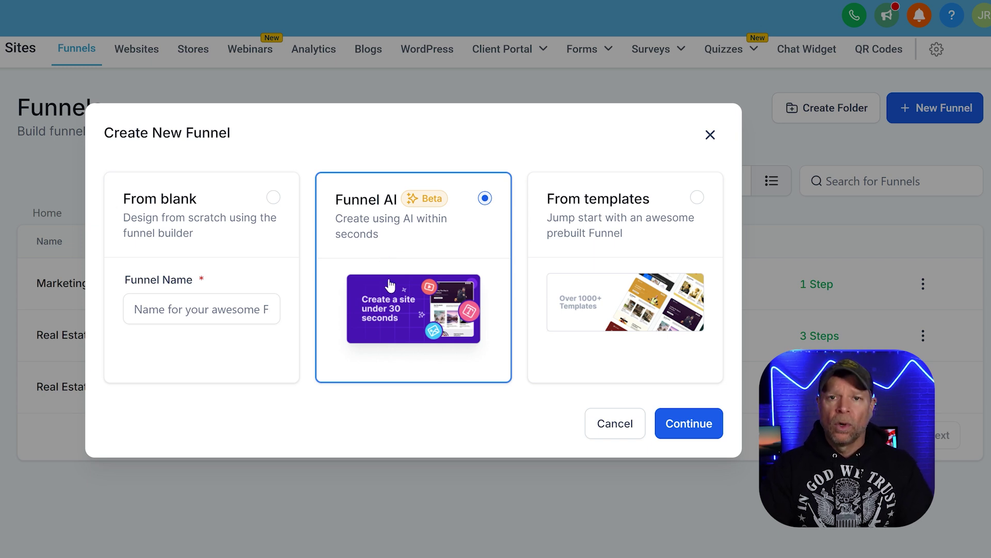
{"action": "left_click", "coordinate": [687, 431]}
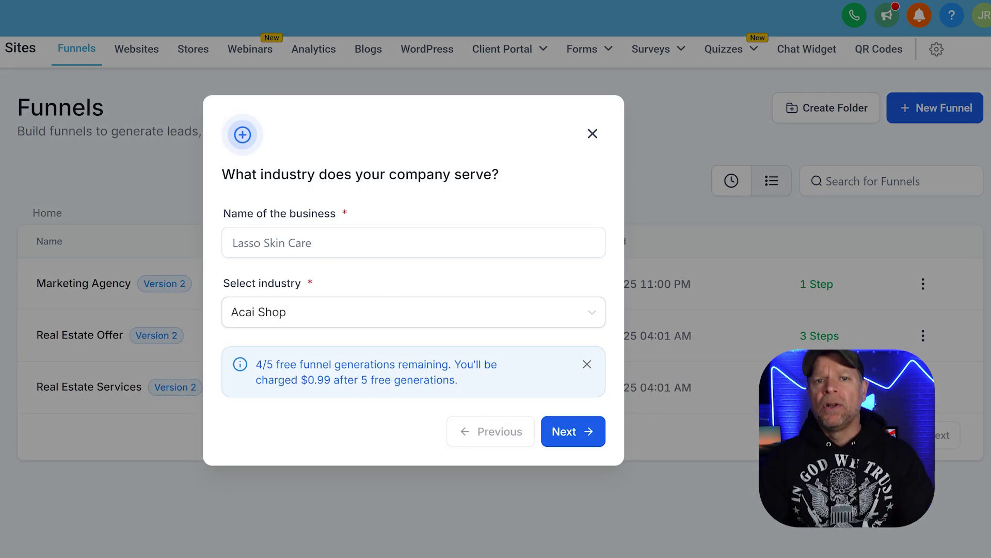
Step: Set the industry to Marketing Agency and name the business 'social media marketing'
{"action": "left_click", "coordinate": [423, 316]}
{"action": "type", "text": "mar"}
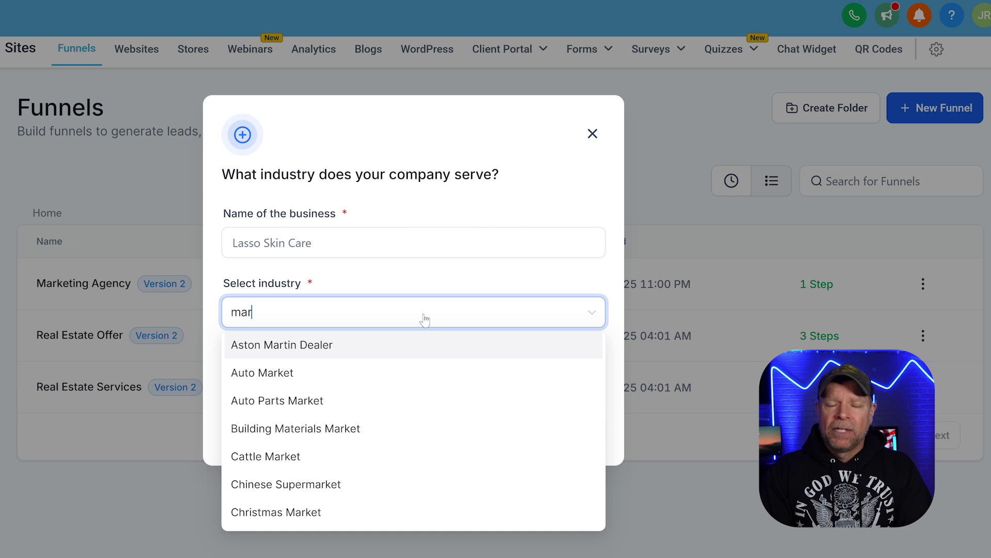
{"action": "type", "text": "keting"}
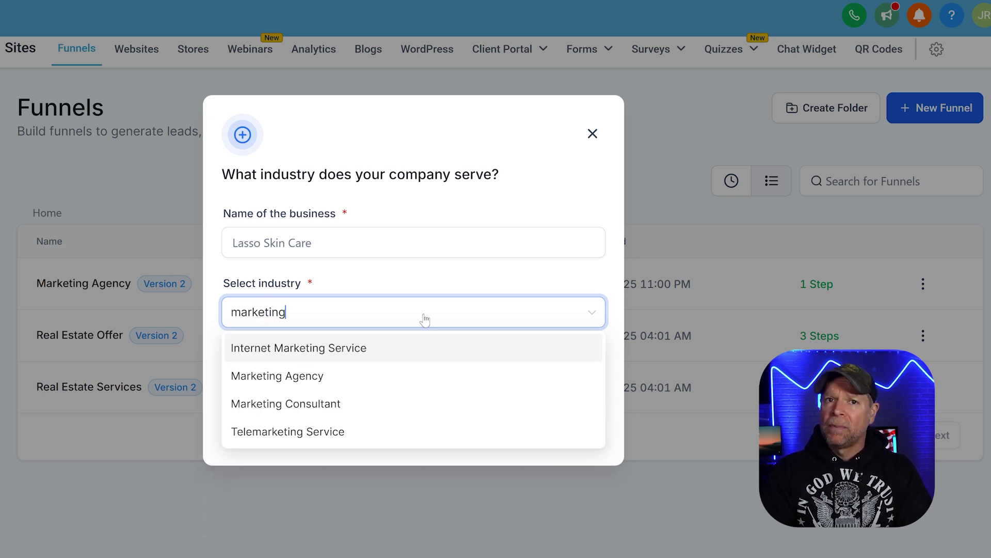
{"action": "left_click", "coordinate": [393, 377]}
{"action": "type", "text": "so"}
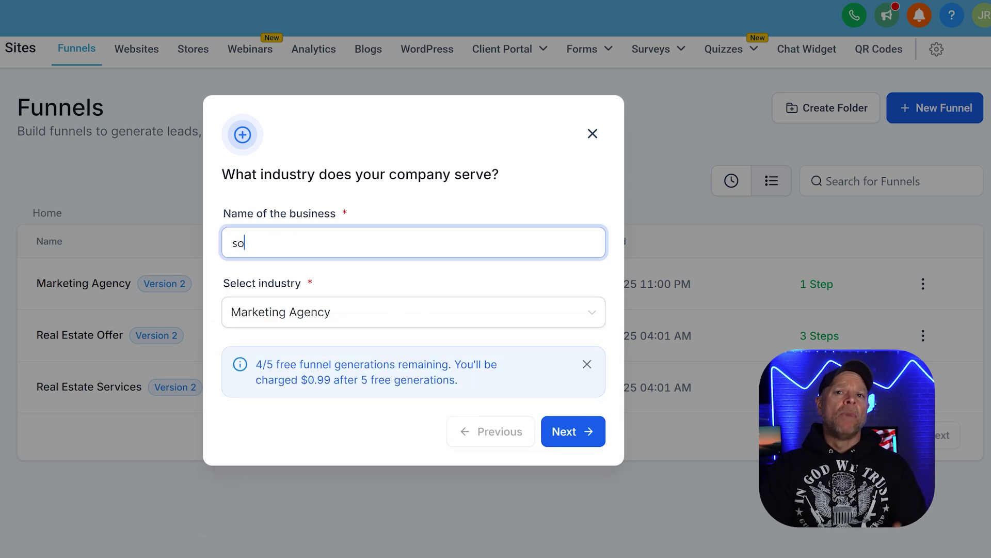
{"action": "type", "text": "cial media marketing"}
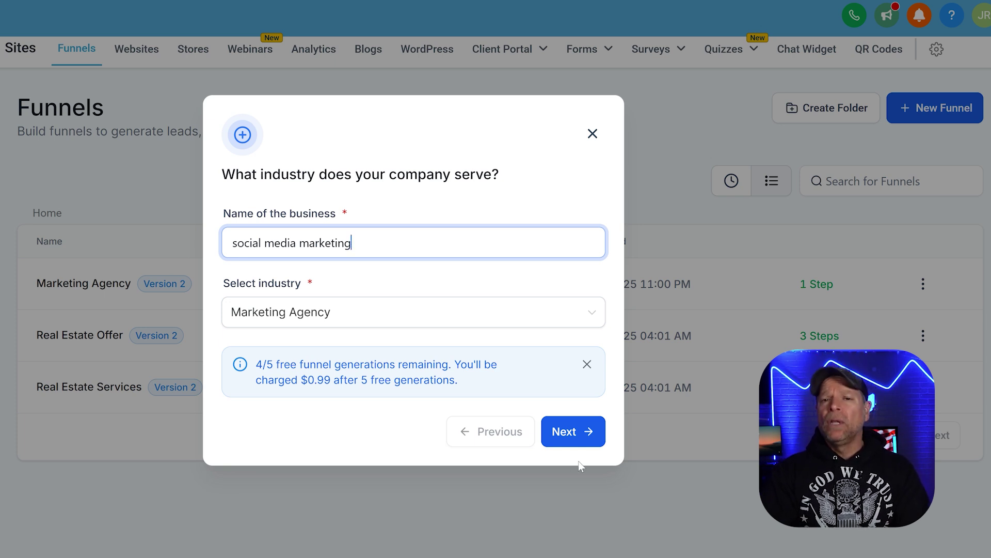
{"action": "left_click", "coordinate": [588, 437]}
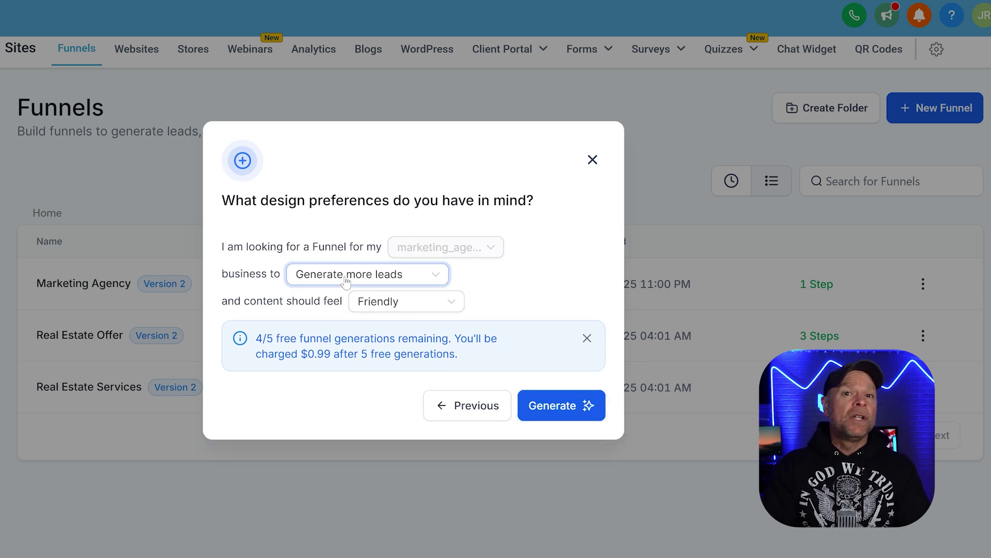
Step: Generate the funnel pages with the Generate more leads goal and a Friendly tone
{"action": "left_click", "coordinate": [437, 284]}
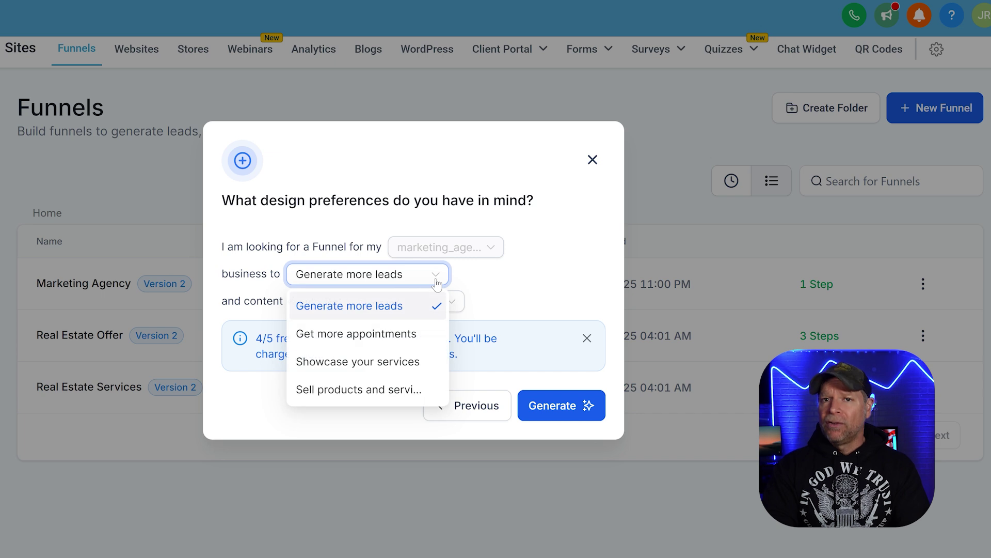
{"action": "left_click", "coordinate": [437, 284]}
{"action": "left_click", "coordinate": [437, 306]}
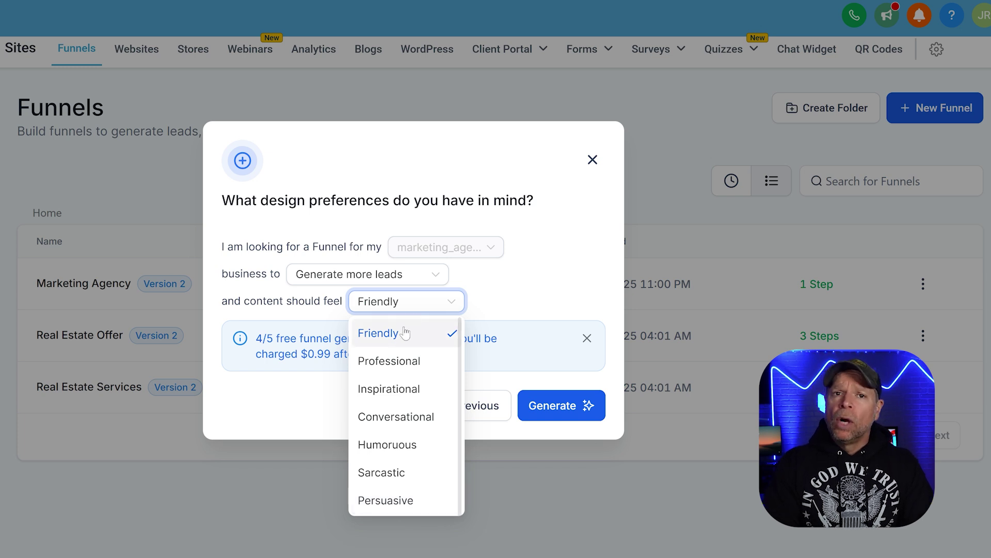
{"action": "left_click", "coordinate": [411, 301]}
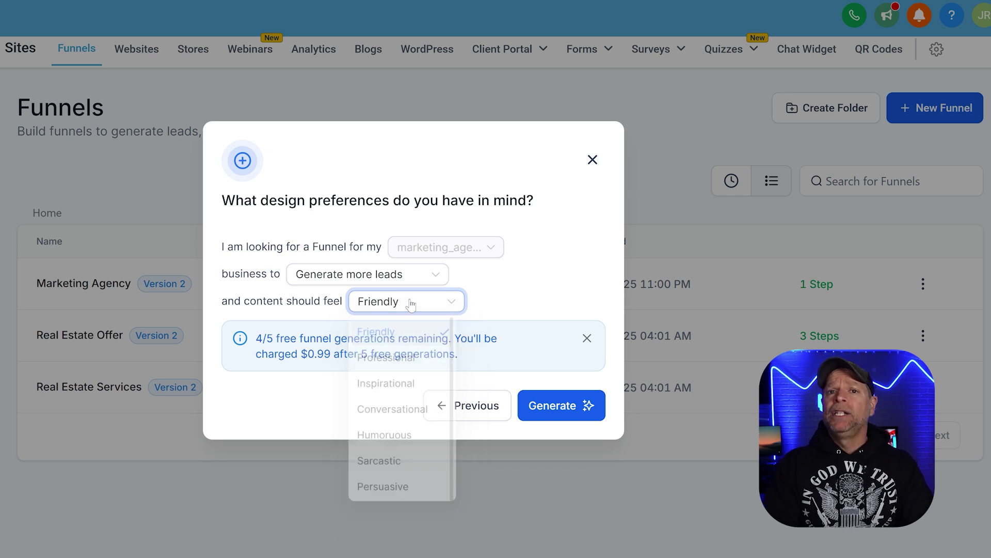
{"action": "left_click", "coordinate": [584, 412]}
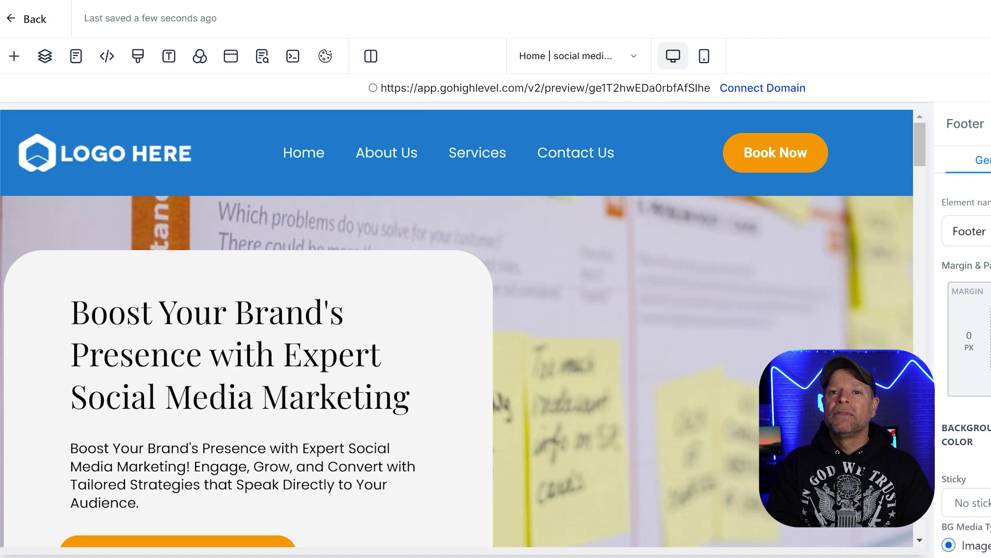
Step: Scroll down and back up through the AI-generated page to review its sections
{"action": "scroll", "coordinate": [819, 119], "scroll_direction": "down", "scroll_amount": 15}
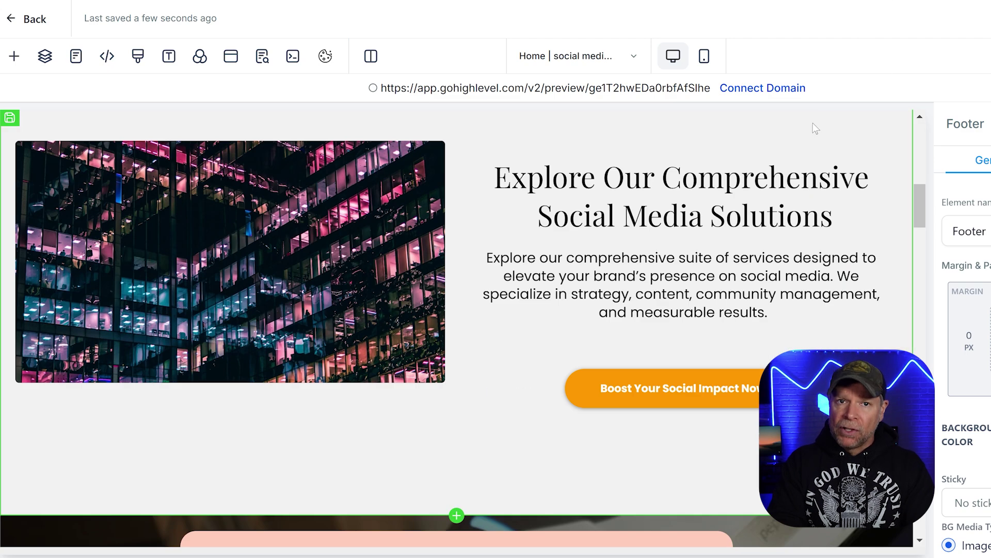
{"action": "scroll", "coordinate": [813, 123], "scroll_direction": "up", "scroll_amount": 15}
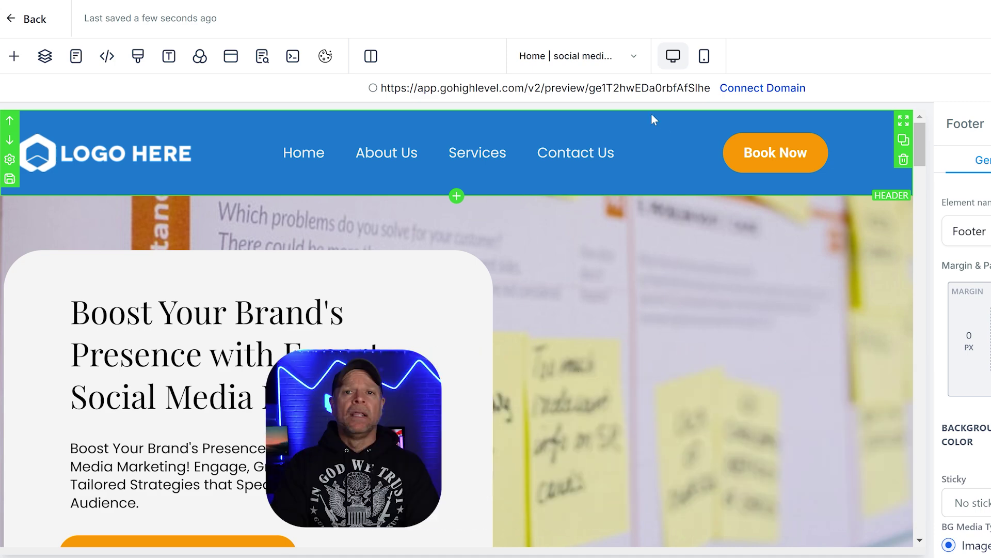
Step: Check the navigation menu logo setting without changing the image, then select the hero banner section
{"action": "left_click", "coordinate": [363, 162]}
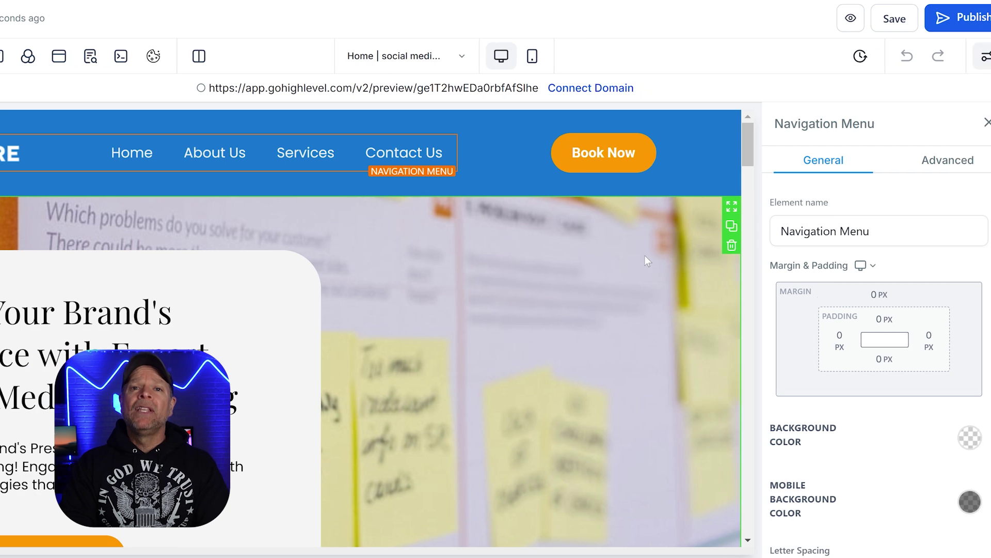
{"action": "scroll", "coordinate": [989, 310], "scroll_direction": "down", "scroll_amount": 10}
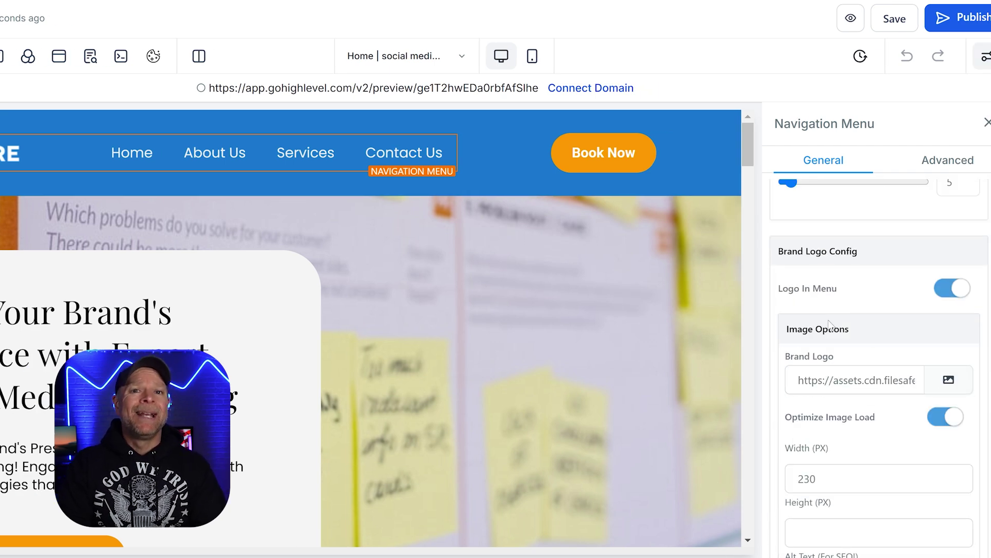
{"action": "left_click", "coordinate": [950, 380]}
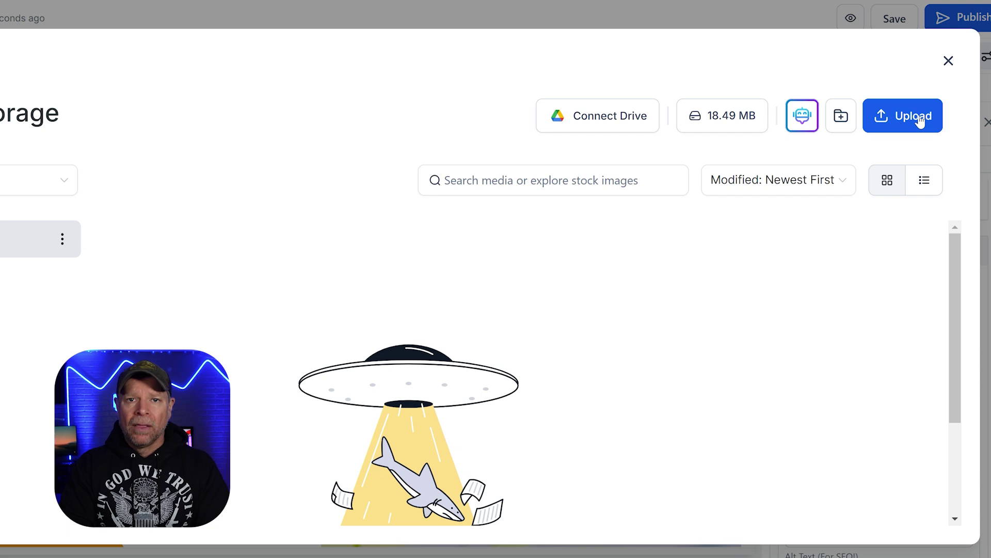
{"action": "left_click", "coordinate": [949, 61]}
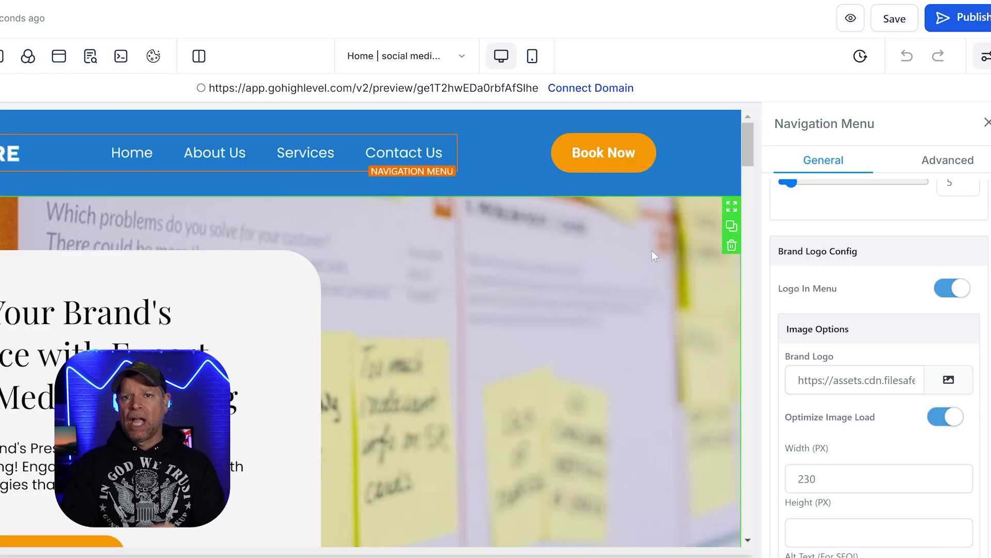
{"action": "left_click", "coordinate": [556, 319]}
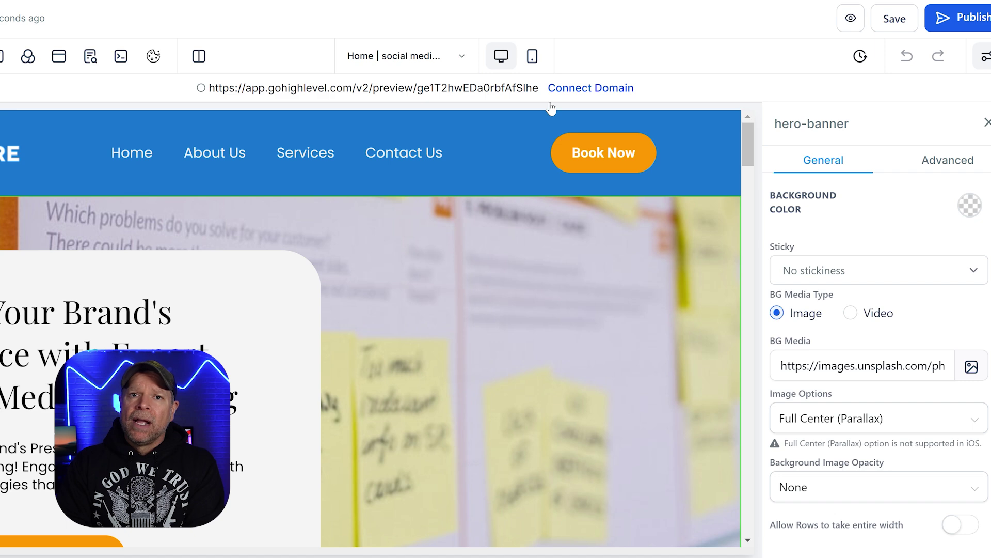
{"action": "left_click", "coordinate": [971, 367]}
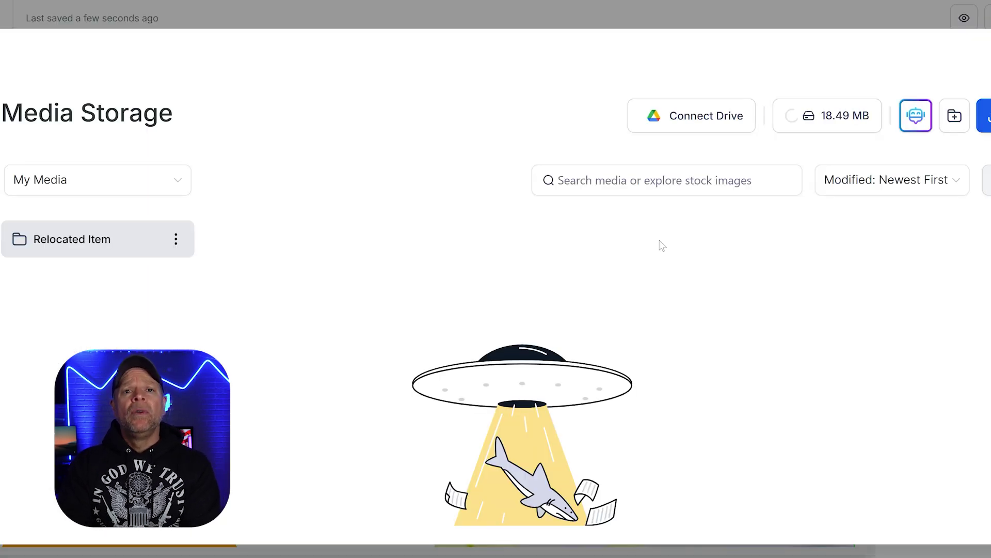
{"action": "left_click", "coordinate": [166, 192]}
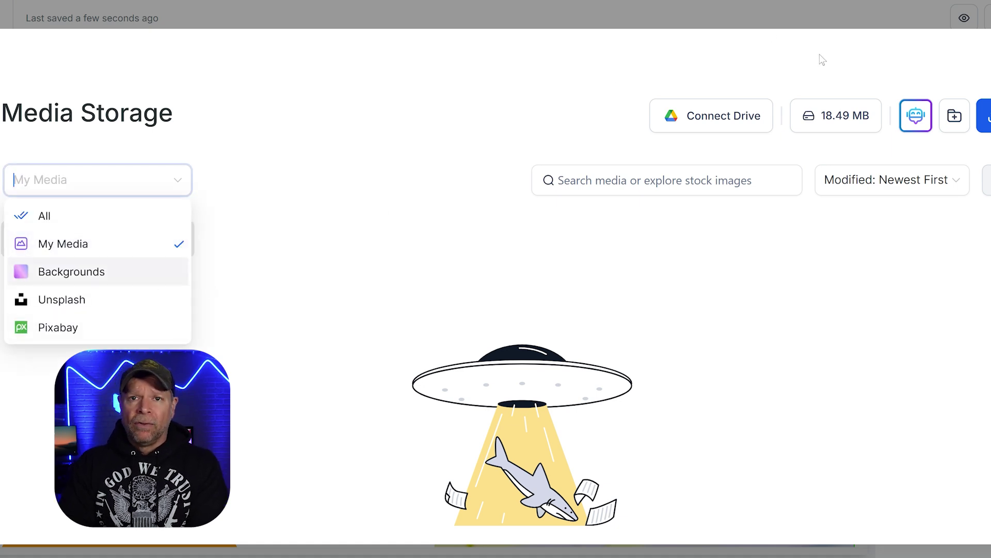
{"action": "key", "text": "Escape"}
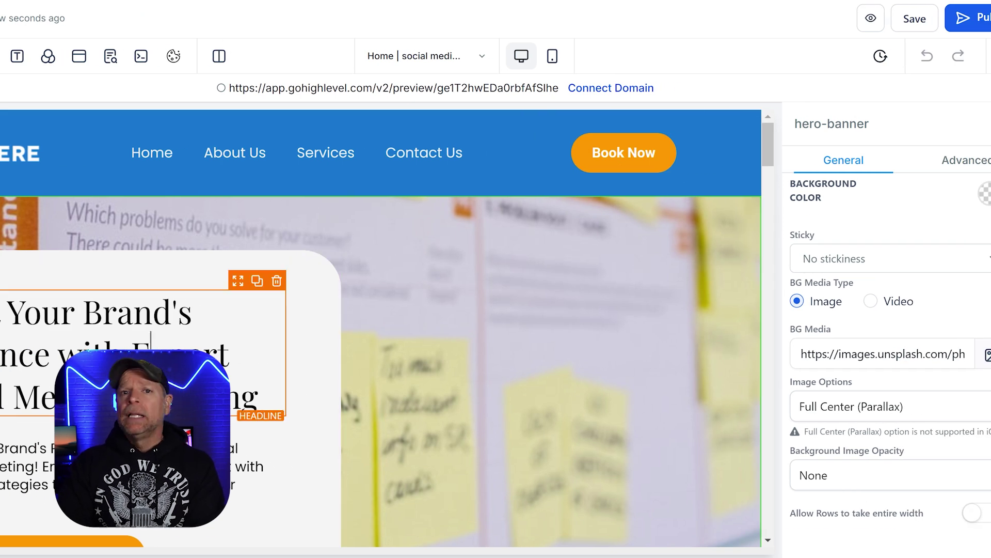
Step: Set the hero headline's Font Family to Montserrat in the Fonts dialog
{"action": "left_click", "coordinate": [150, 341]}
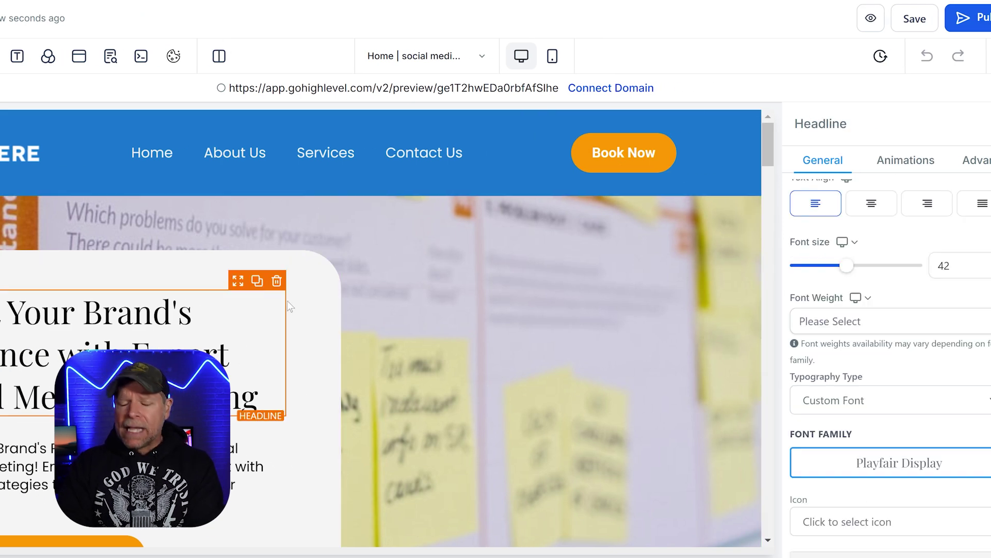
{"action": "left_click", "coordinate": [890, 480]}
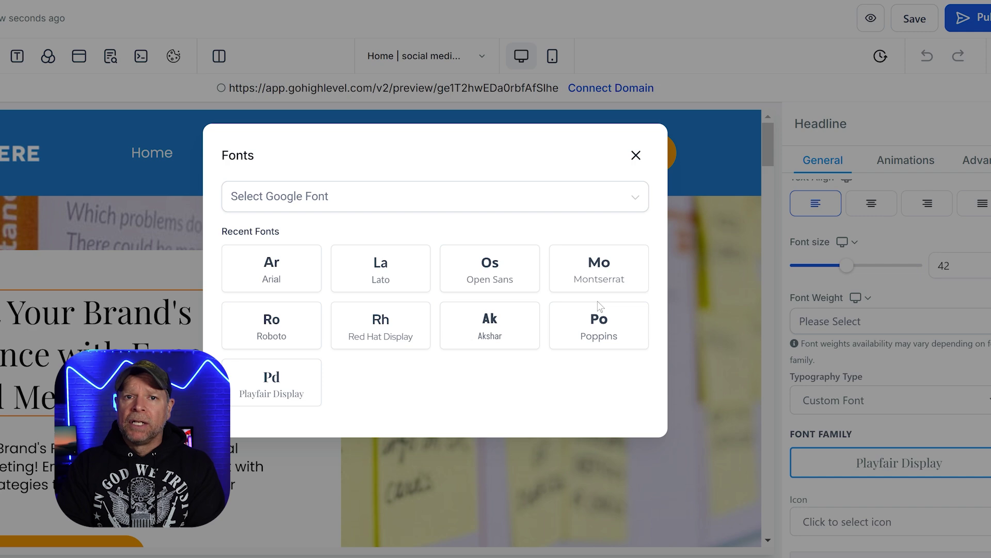
{"action": "left_click", "coordinate": [604, 272]}
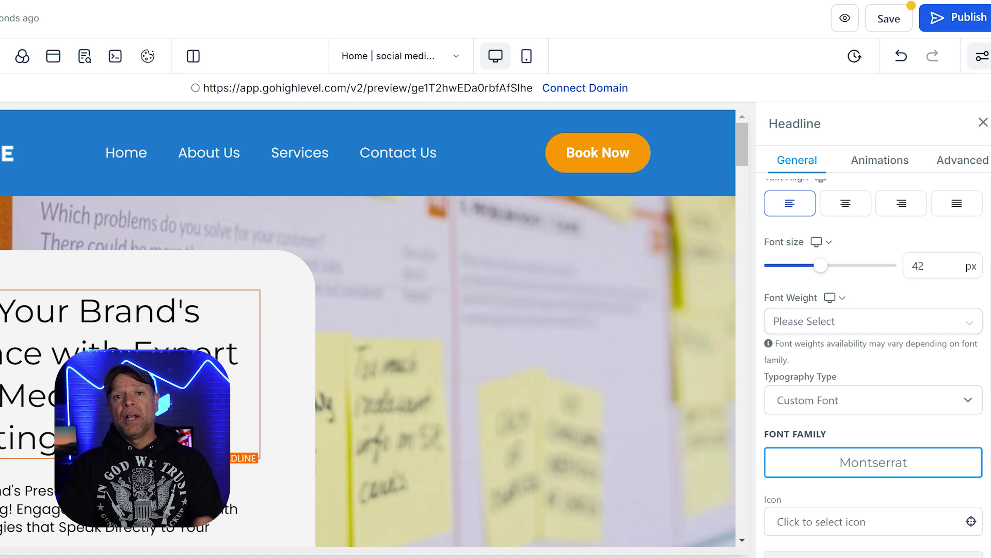
Step: Select the header's Book Now button and review its orange background, 18 px text and alignment
{"action": "left_click", "coordinate": [586, 158]}
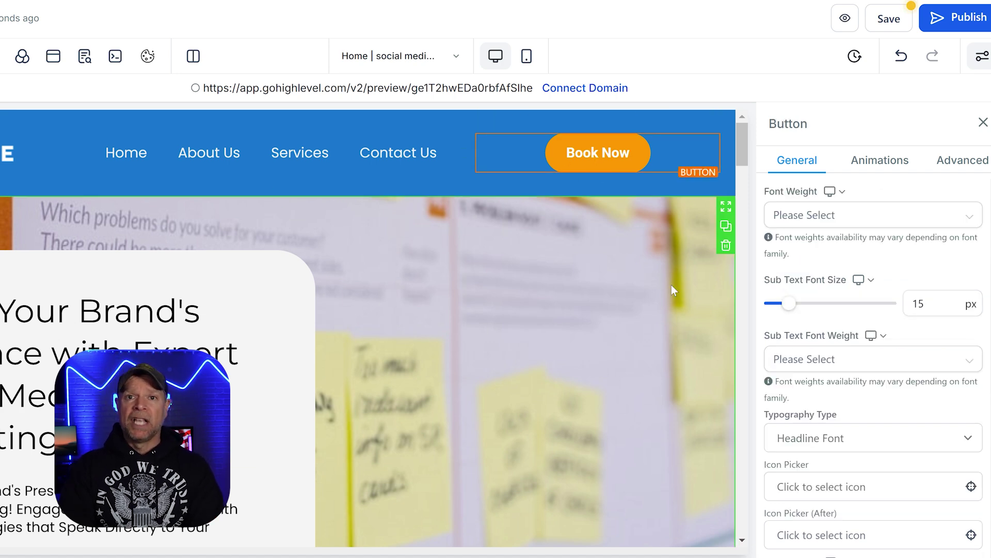
{"action": "scroll", "coordinate": [856, 211], "scroll_direction": "up", "scroll_amount": 5}
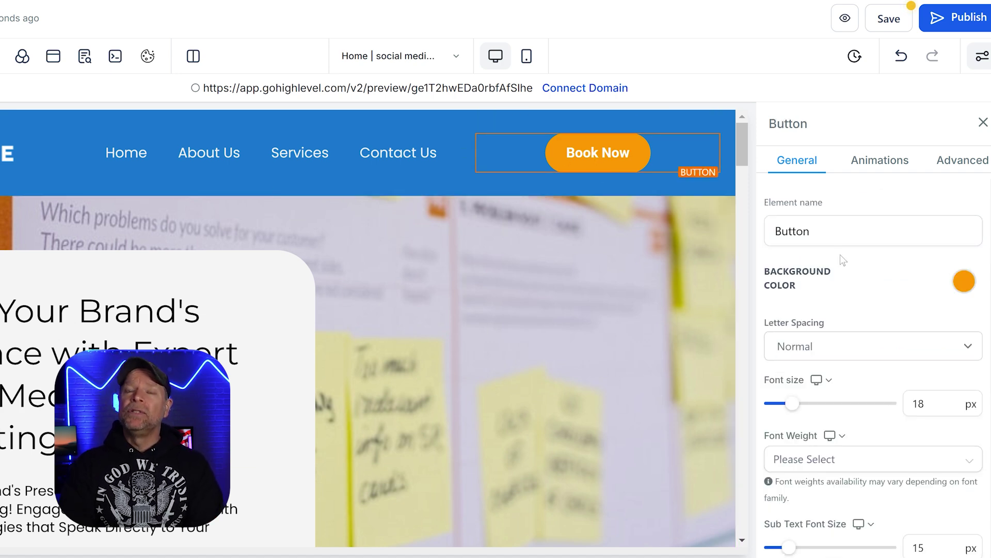
{"action": "scroll", "coordinate": [842, 260], "scroll_direction": "down", "scroll_amount": 10}
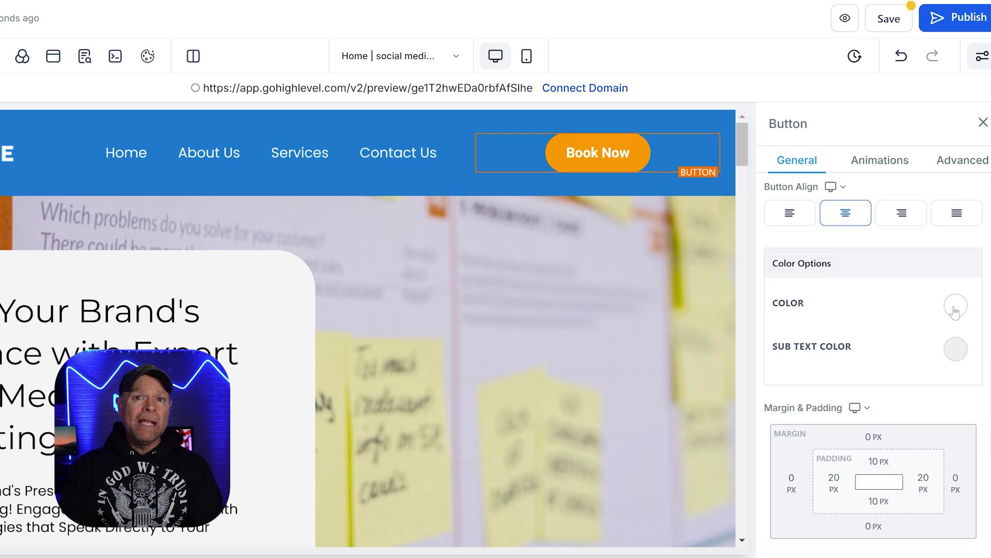
{"action": "scroll", "coordinate": [888, 335], "scroll_direction": "up", "scroll_amount": 10}
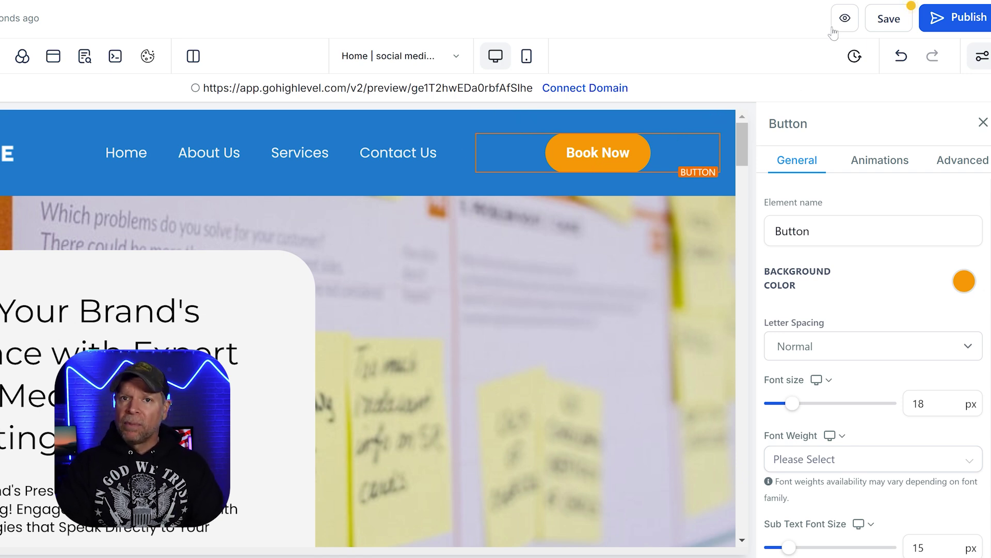
{"action": "left_click", "coordinate": [845, 18]}
{"action": "scroll", "coordinate": [522, 226], "scroll_direction": "down", "scroll_amount": 10}
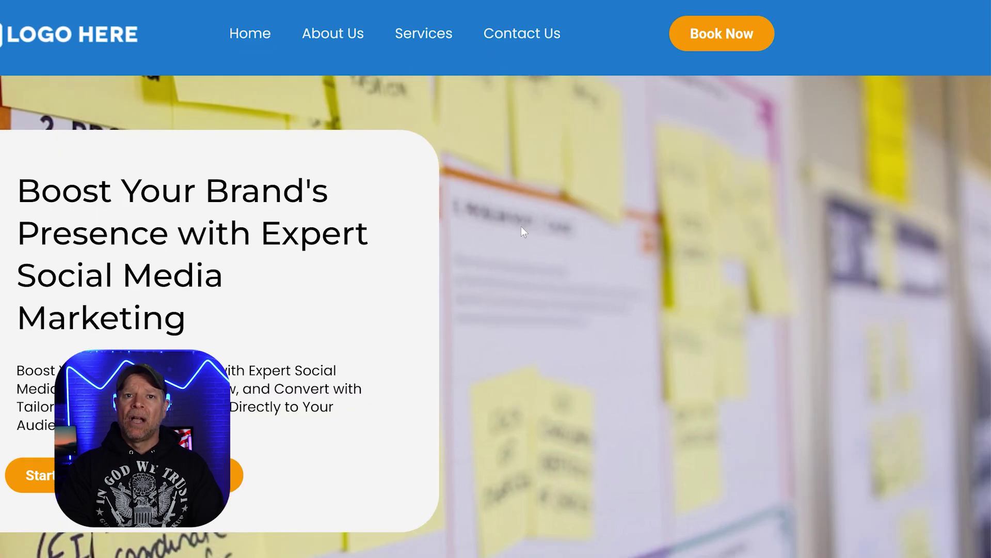
{"action": "scroll", "coordinate": [521, 226], "scroll_direction": "up", "scroll_amount": 10}
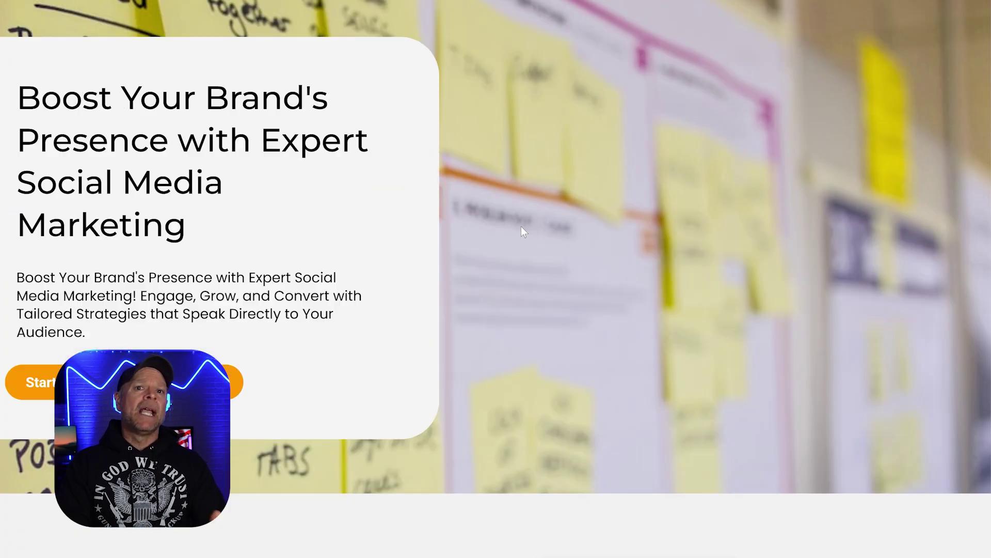
{"action": "key", "text": "Escape"}
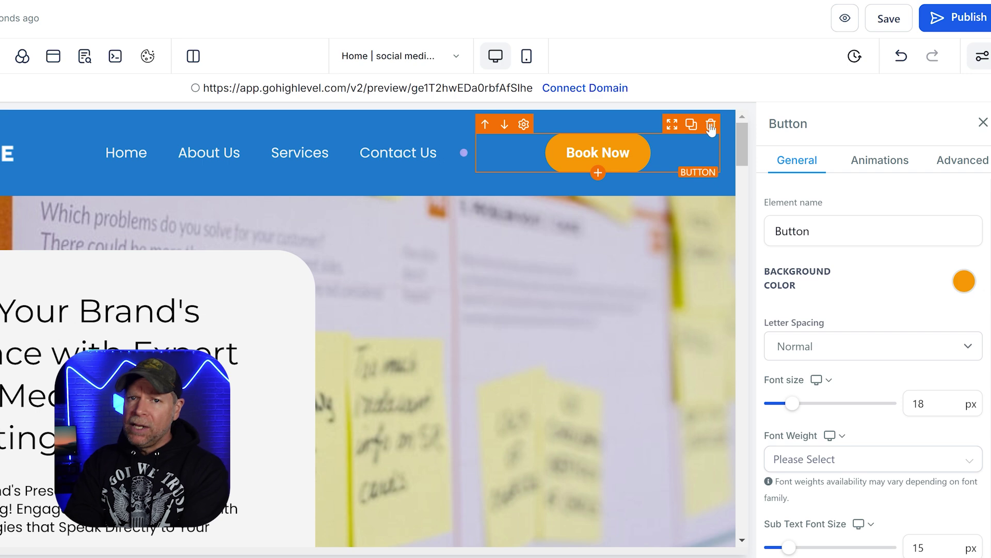
Step: Save the page and start publishing, bringing up the Select domain dialog
{"action": "left_click", "coordinate": [899, 30]}
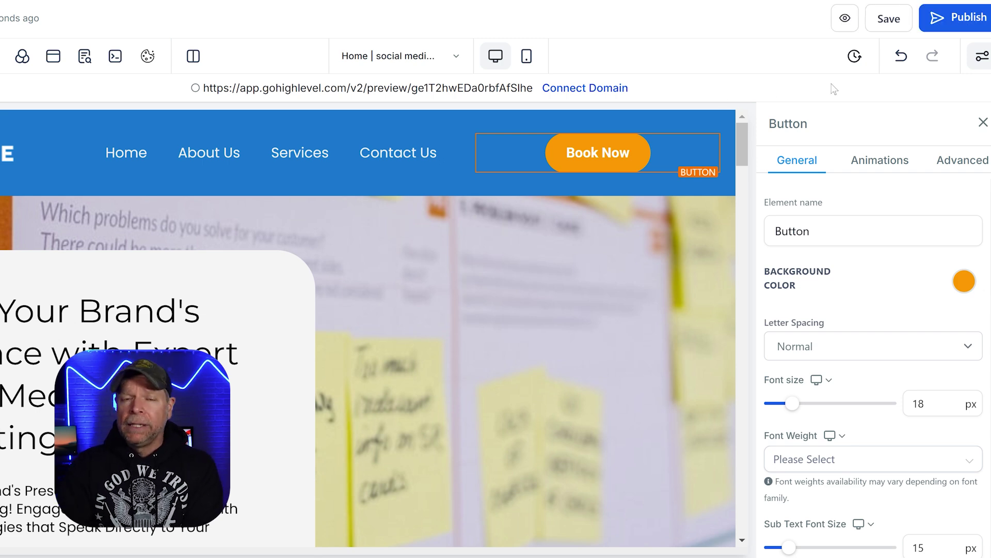
{"action": "left_click", "coordinate": [963, 22]}
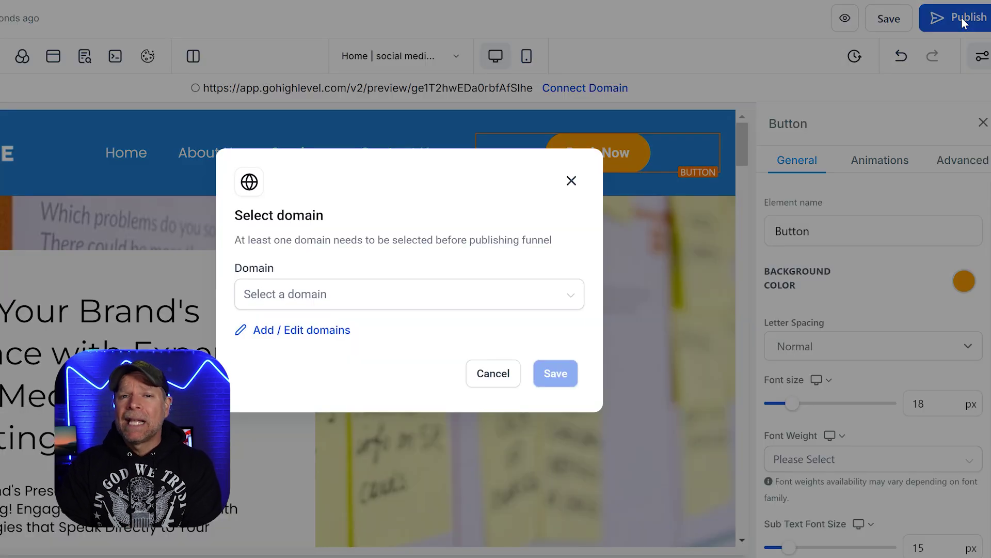